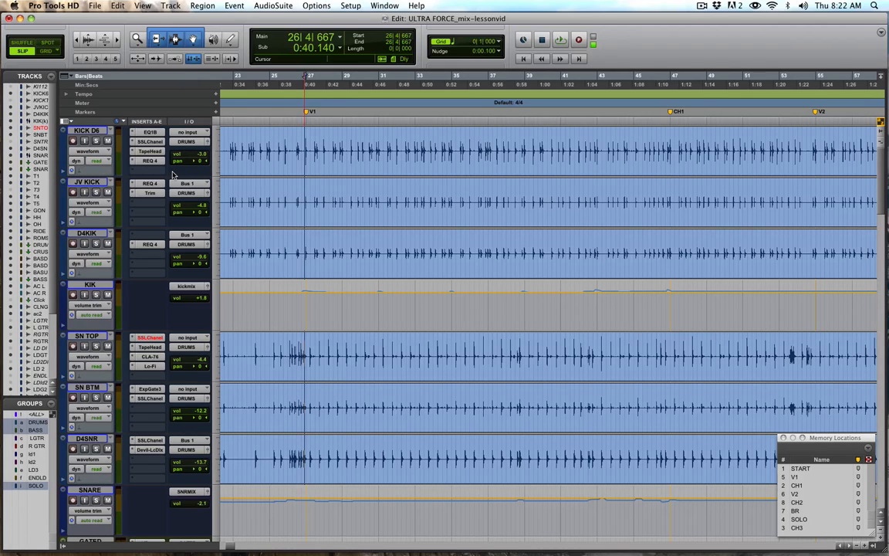
# Inspect the equalizer plug-ins on KICK D6 and the SSLChannel and REQ 4 plug-ins on tom track T2.
pyautogui.click(150, 141)
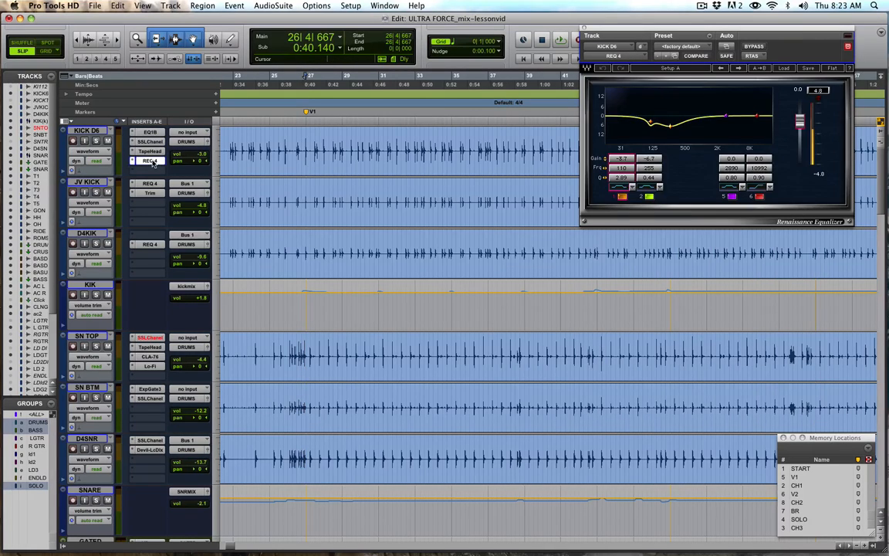
pyautogui.click(147, 132)
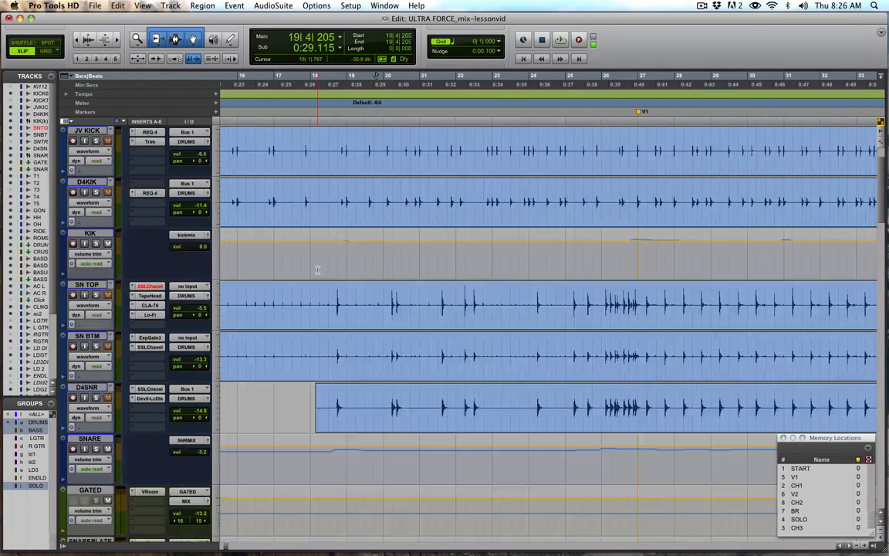
pyautogui.scroll(-10, 318, 269)
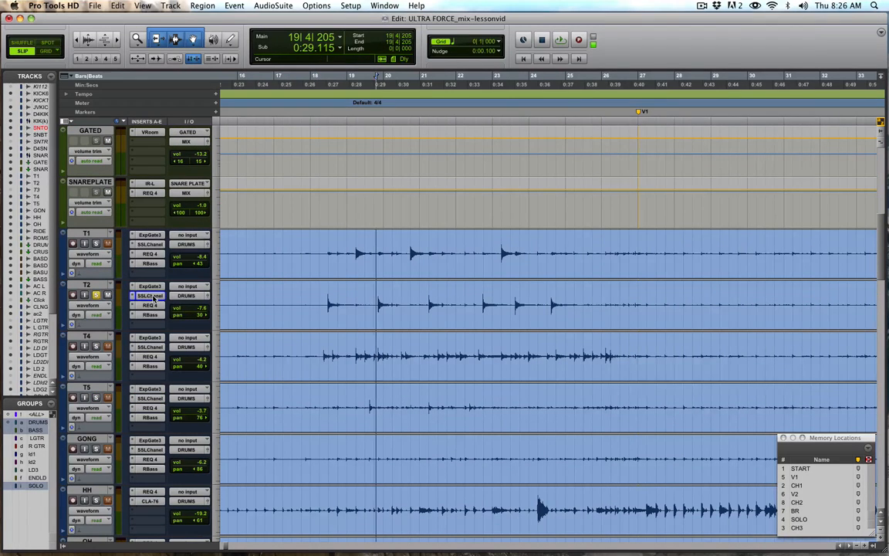
pyautogui.click(152, 297)
pyautogui.click(152, 296)
pyautogui.click(150, 306)
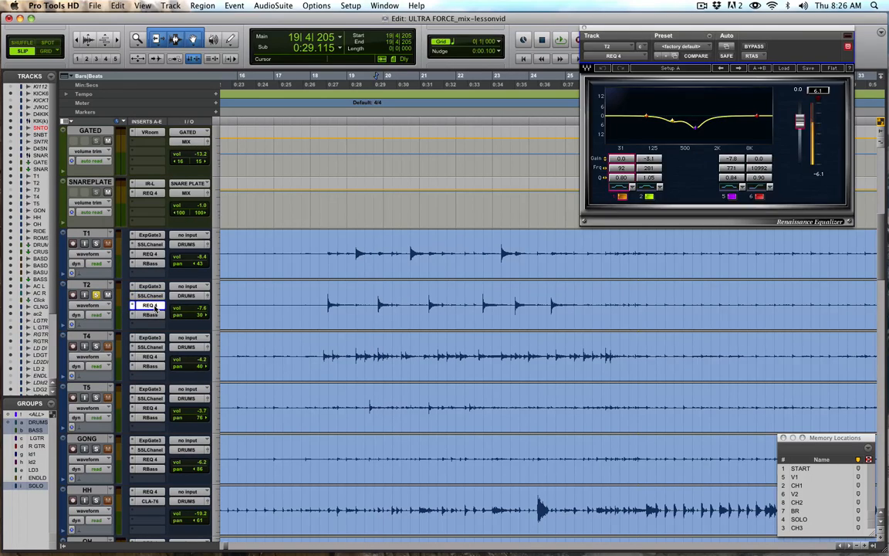
pyautogui.click(150, 305)
# Duplicate the T2 tom track without its plug-in inserts.
pyautogui.click(86, 285)
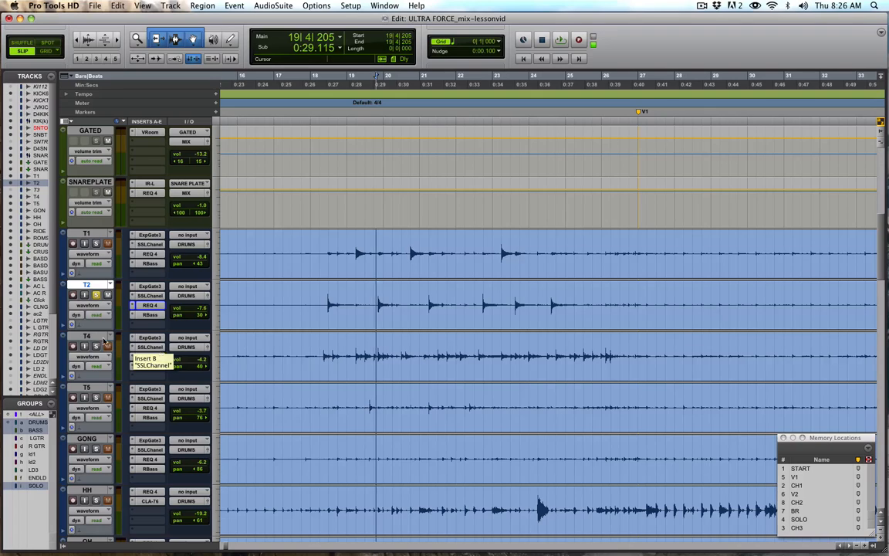
pyautogui.click(95, 296)
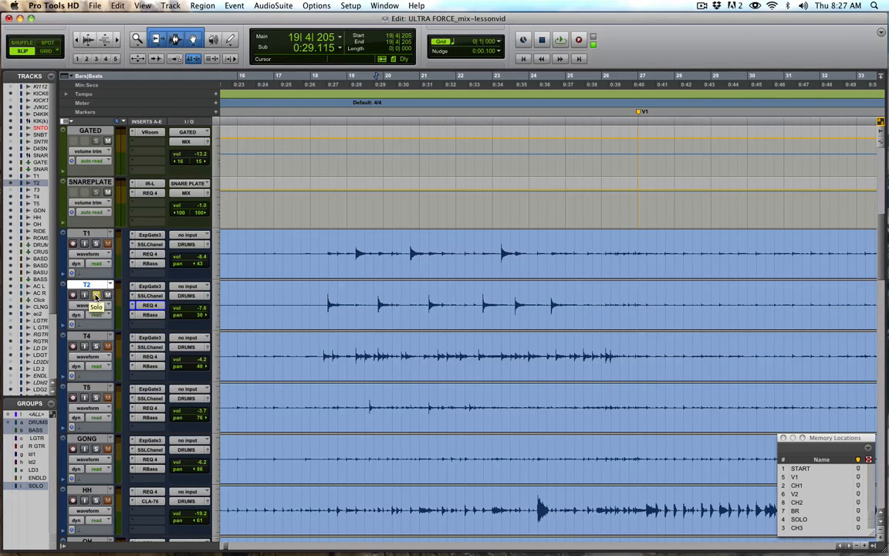
pyautogui.rightClick(94, 286)
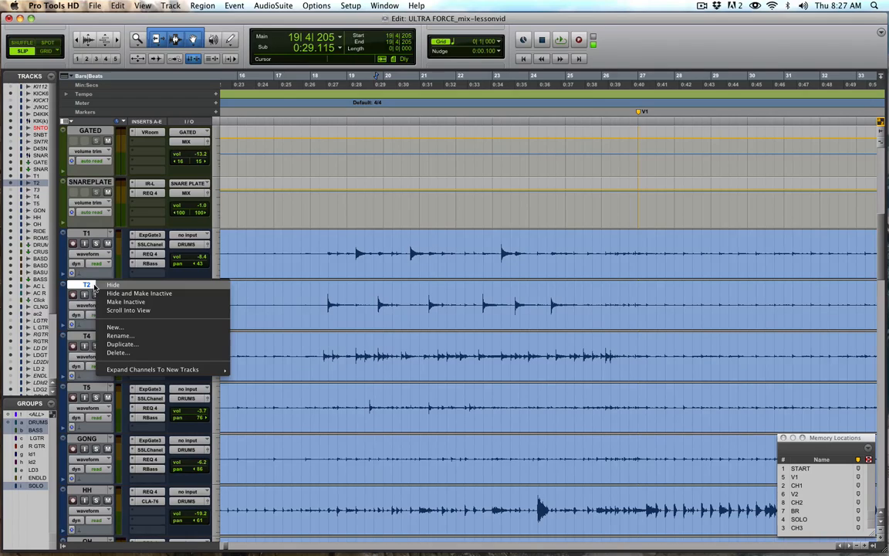
pyautogui.click(112, 345)
pyautogui.press('Return')
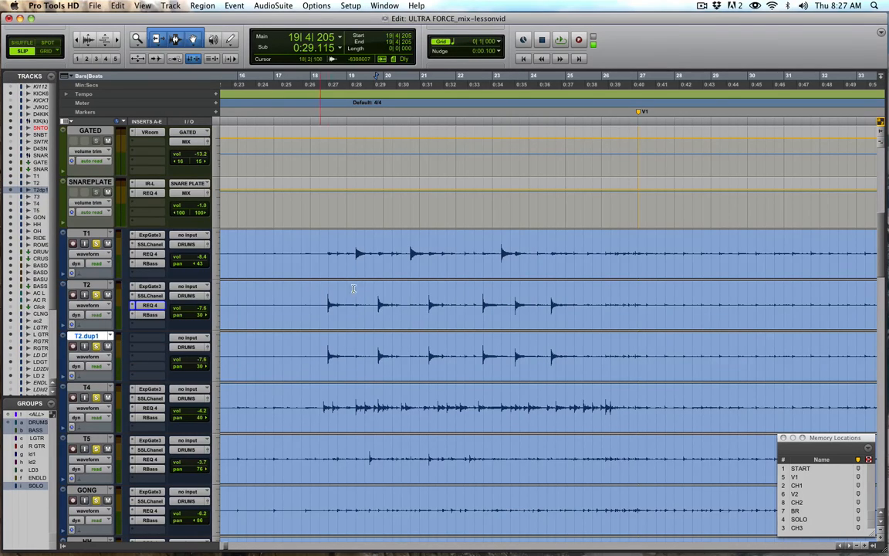
# Play the tom section from bar 18 and solo the T2 track during playback.
pyautogui.click(325, 339)
pyautogui.press('space')
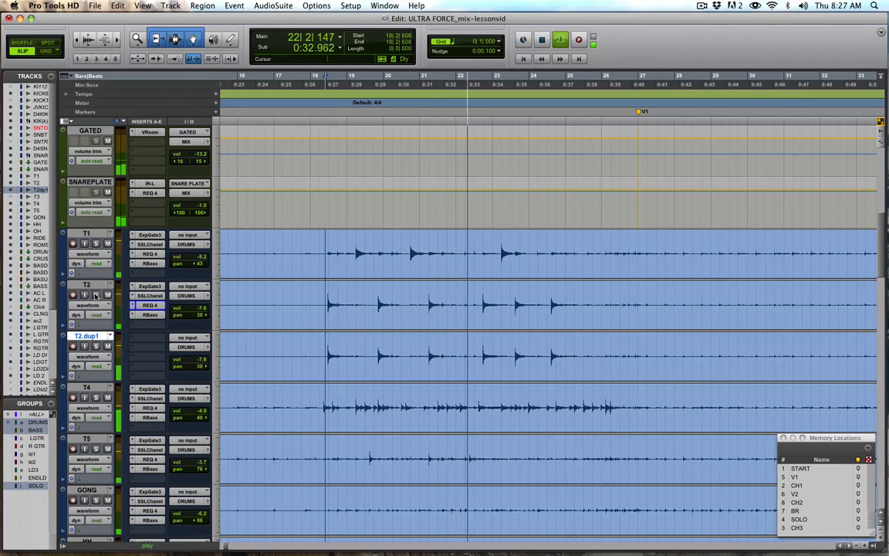
pyautogui.click(96, 296)
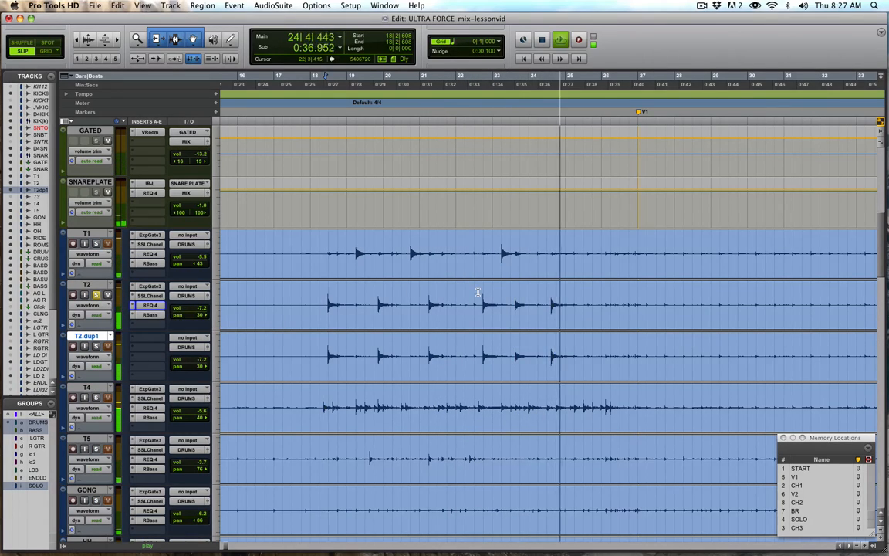
pyautogui.press('space')
# Audition T2 with its SSLChannel plug-in bypassed and then active.
pyautogui.click(150, 296)
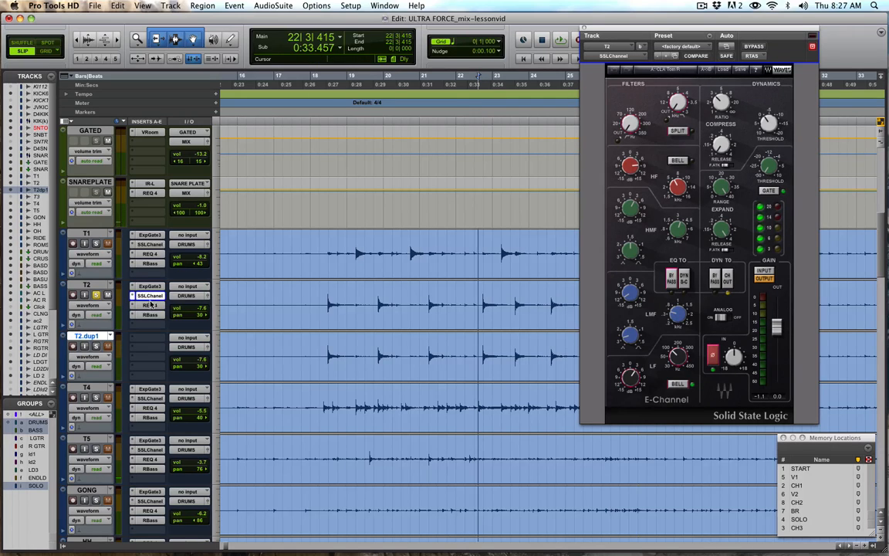
pyautogui.click(151, 305)
pyautogui.click(150, 297)
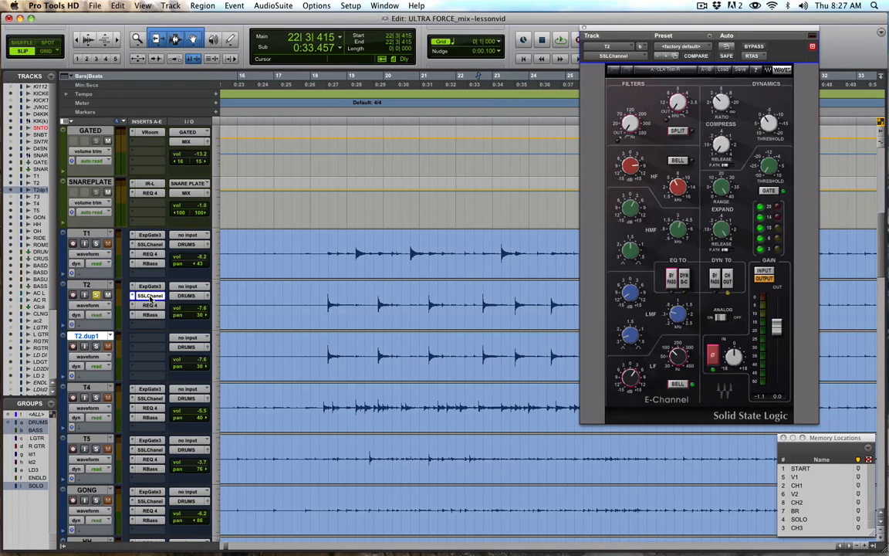
pyautogui.keyDown('super'); pyautogui.click(151, 297); pyautogui.keyUp('super')
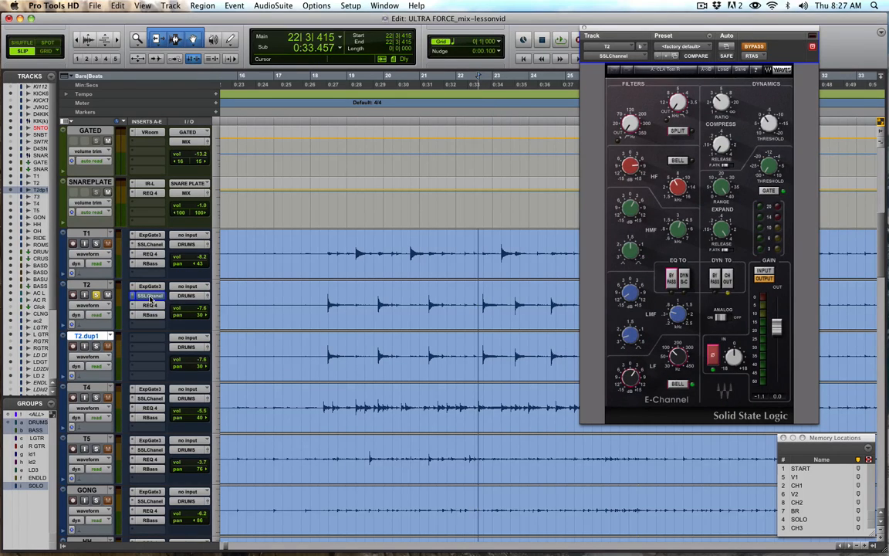
pyautogui.press('space')
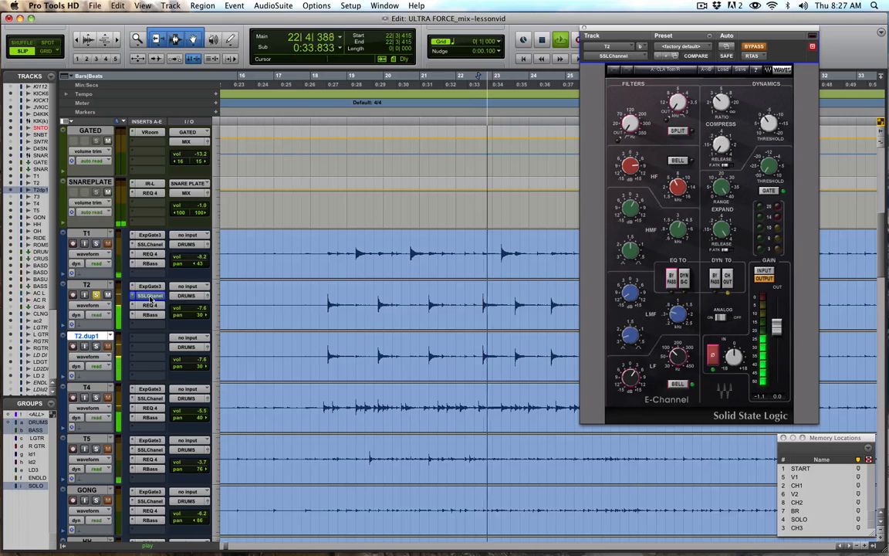
pyautogui.keyDown('super'); pyautogui.click(151, 297); pyautogui.keyUp('super')
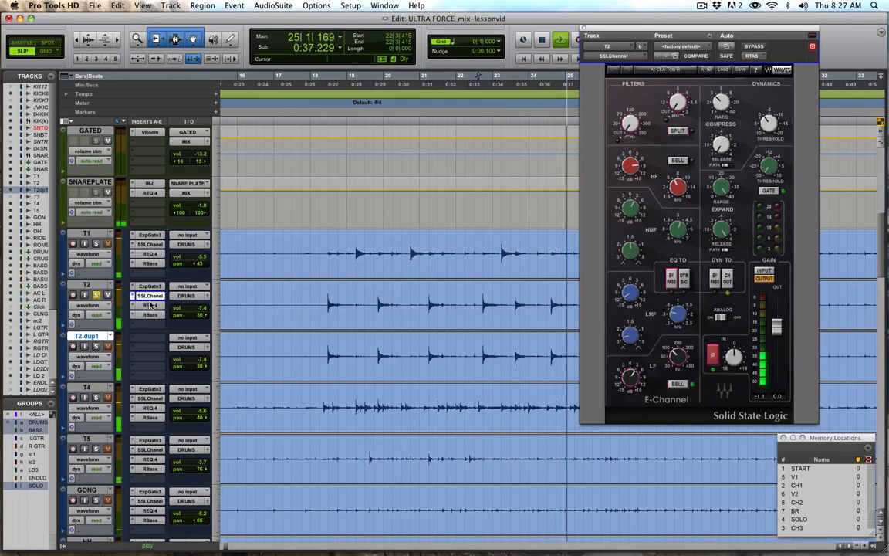
pyautogui.press('space')
# Solo T2.dup1 and add the RTAS REQ 6 equalizer to its first insert slot.
pyautogui.click(151, 306)
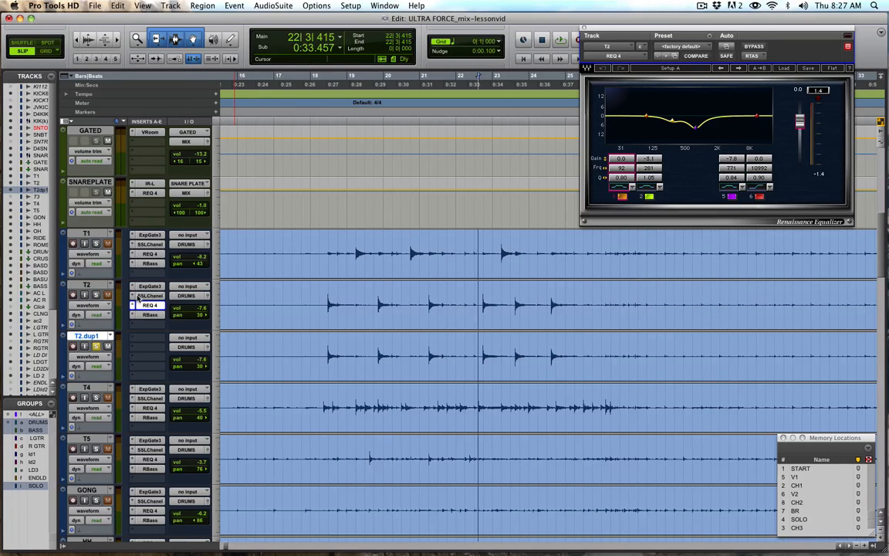
pyautogui.click(142, 297)
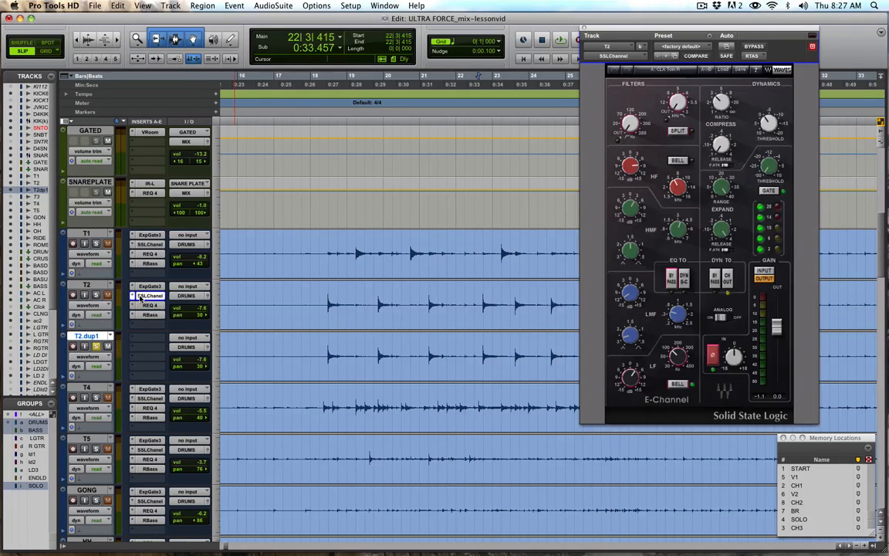
pyautogui.click(146, 339)
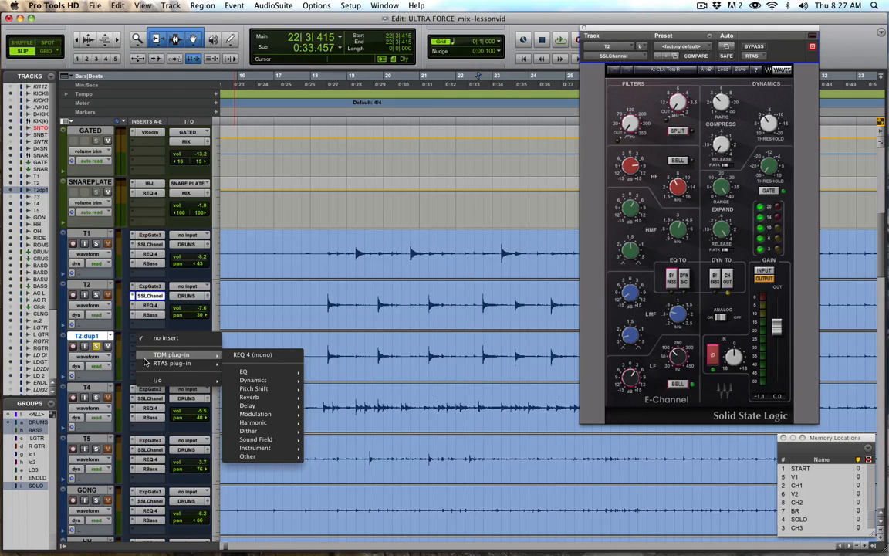
pyautogui.moveTo(172, 363)
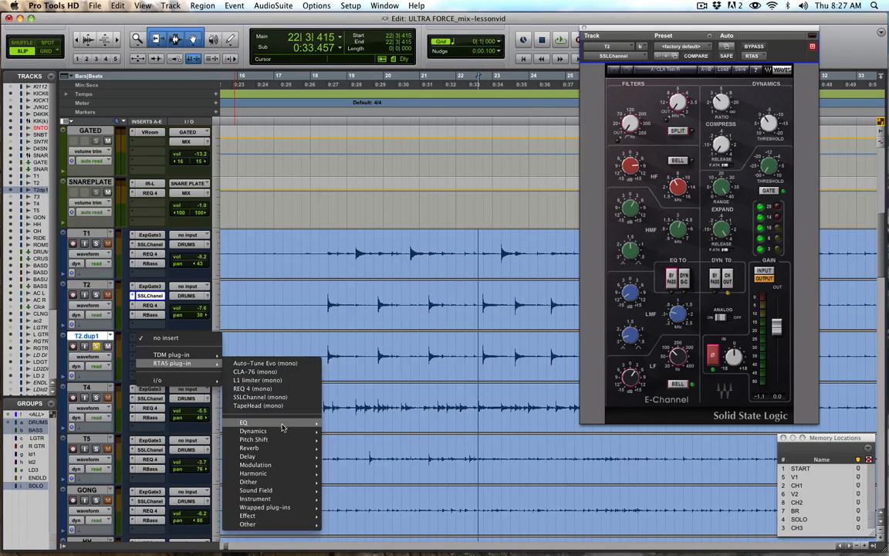
pyautogui.moveTo(293, 422)
pyautogui.click(354, 467)
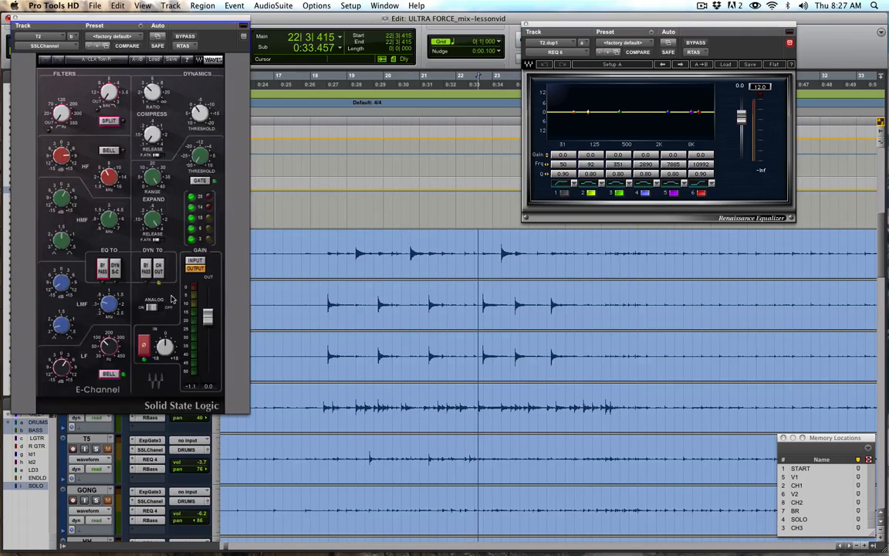
# With T2's SSLChannel open for reference, set REQ 6 band 6 to 6000 Hz, 8.7 dB gain and Q 0.71.
pyautogui.click(149, 295)
pyautogui.moveTo(639, 28); pyautogui.dragTo(601, 96)
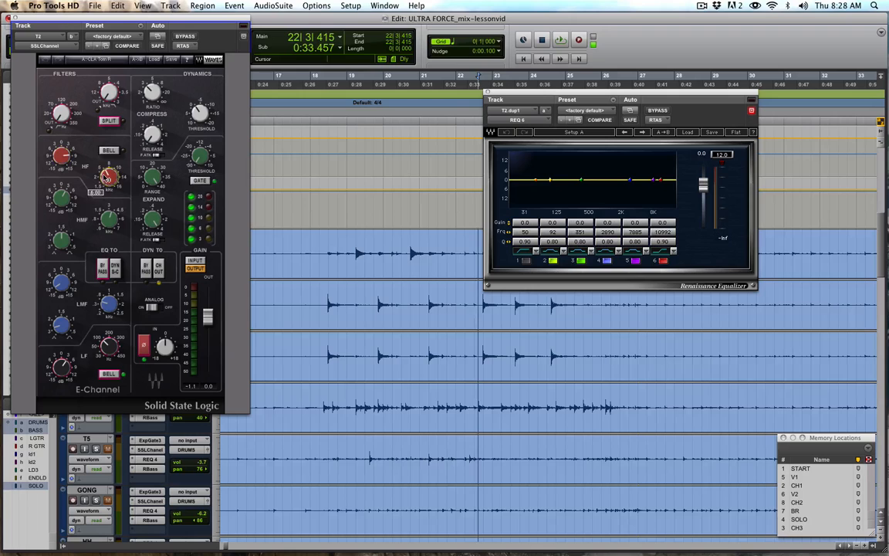
pyautogui.doubleClick(671, 234)
pyautogui.write('6000')
pyautogui.press('Return')
pyautogui.doubleClick(668, 223)
pyautogui.write('8.7')
pyautogui.press('Return')
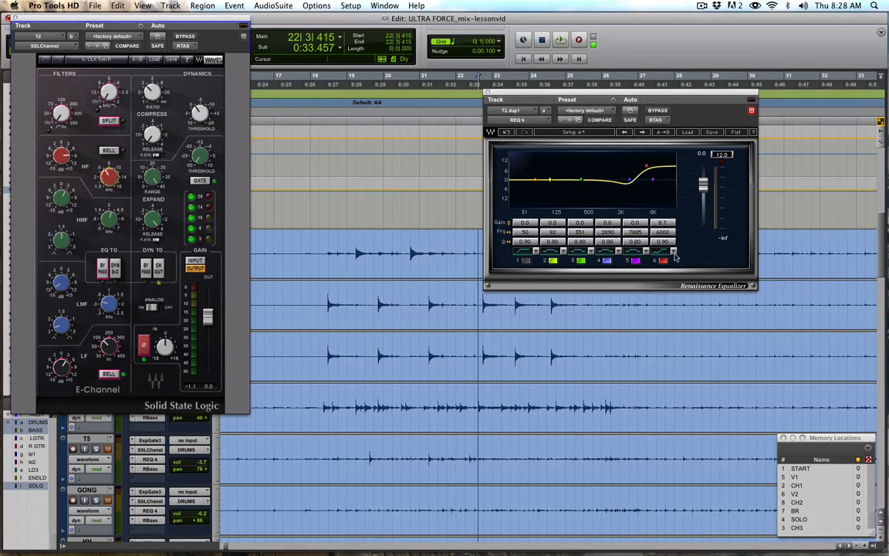
pyautogui.moveTo(665, 242); pyautogui.dragTo(651, 243)
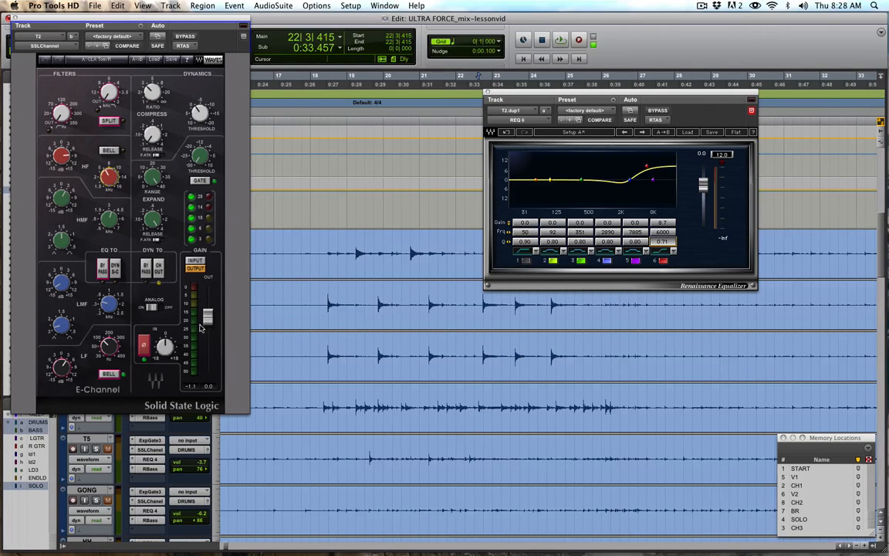
# Copy T2's SSLChannel HMF boost to REQ 6 band 5 with 3500 Hz, 3.0 dB gain and Q 0.53.
pyautogui.click(63, 196)
pyautogui.click(110, 221)
pyautogui.doubleClick(638, 233)
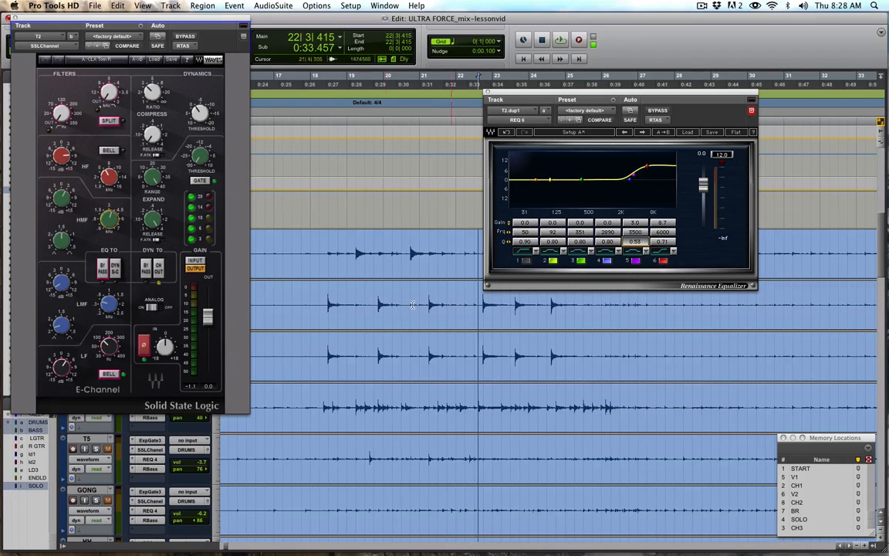
# Copy T2's SSLChannel LMF cut to REQ 6 band 4 with 480 Hz, -12.7 dB gain and Q 0.44.
pyautogui.click(63, 277)
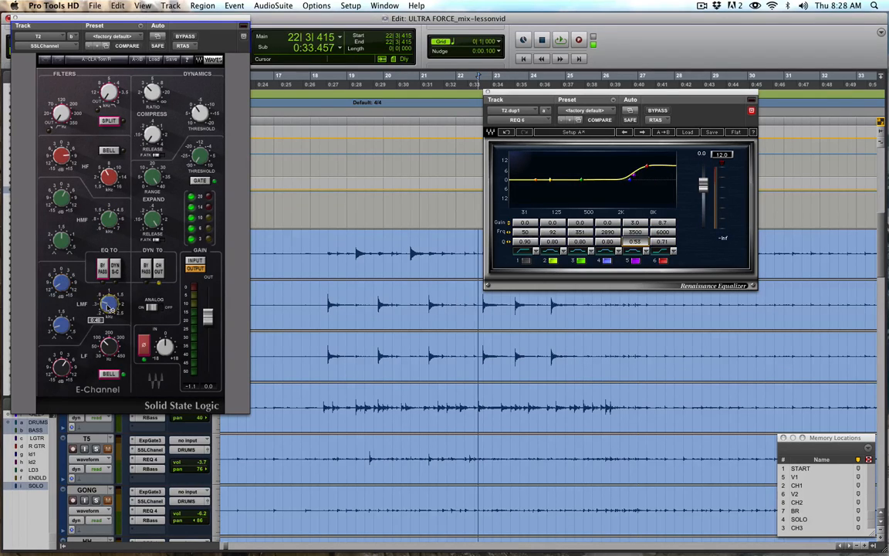
pyautogui.doubleClick(608, 234)
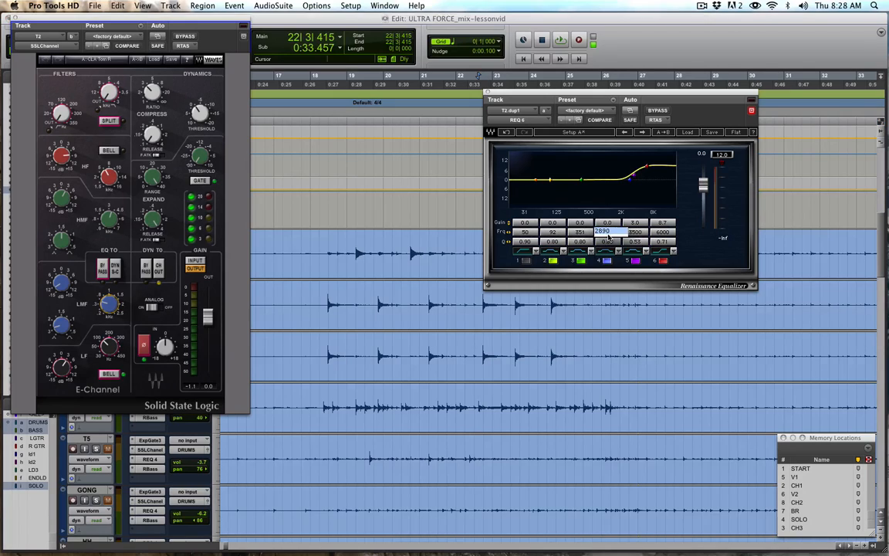
pyautogui.write('480')
pyautogui.press('Return')
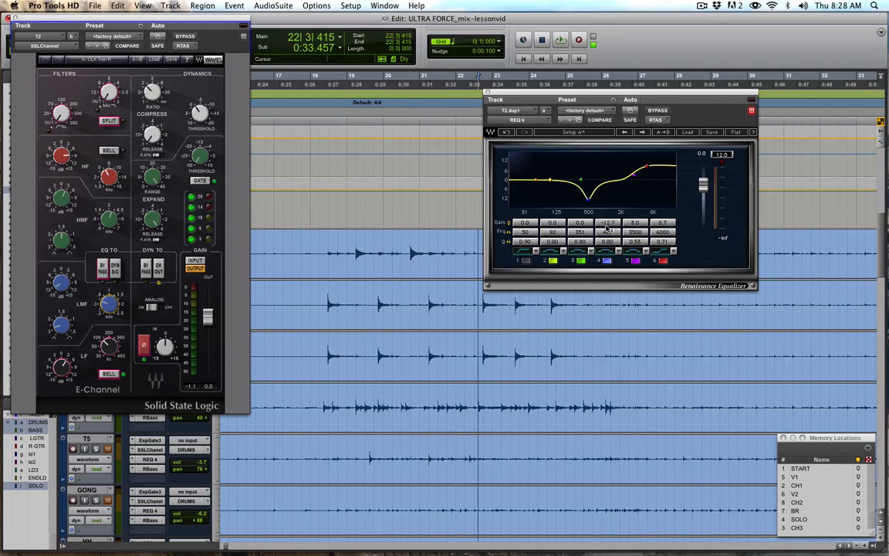
pyautogui.moveTo(607, 242); pyautogui.dragTo(608, 251)
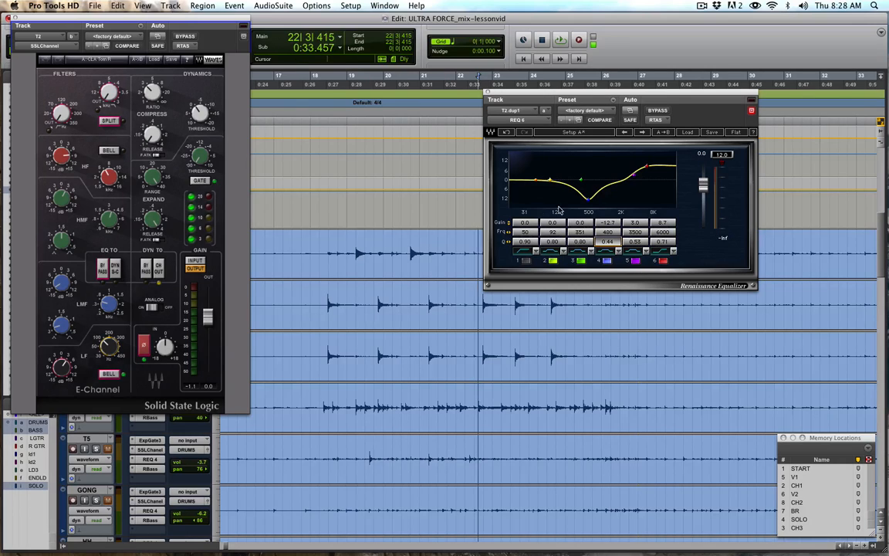
# Make REQ 6 band 1 a bell at 99 Hz with 3.5 dB gain and Q 0.76, and close the SSLChannel window.
pyautogui.click(536, 251)
pyautogui.click(553, 234)
pyautogui.moveTo(536, 180); pyautogui.dragTo(552, 171)
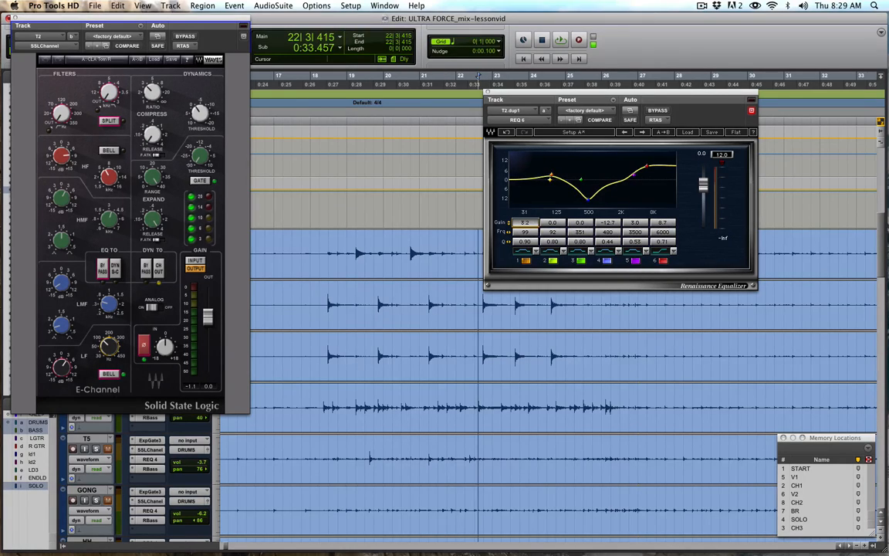
pyautogui.click(14, 21)
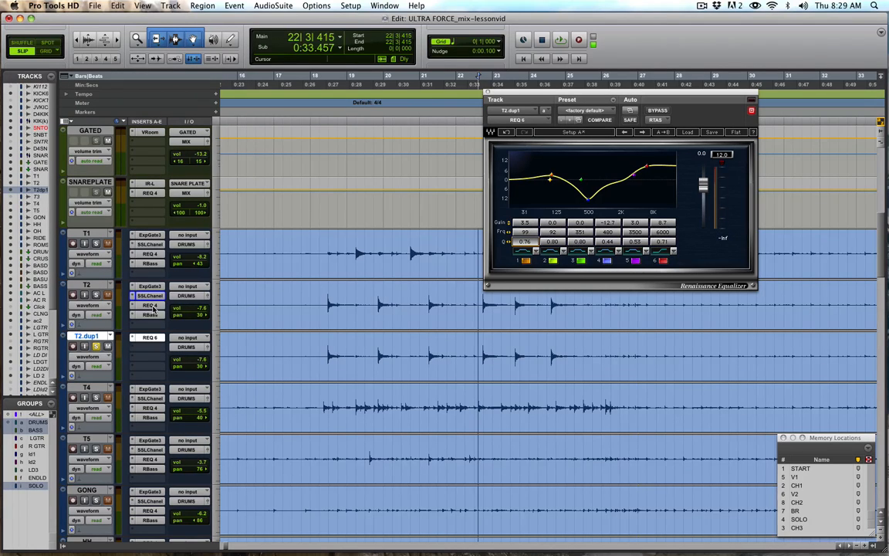
# With T2's REQ 4 open beside T2.dup1's REQ 6, set REQ 6 band 2 to 280 Hz, -3.1 dB gain and Q 0.66.
pyautogui.click(151, 306)
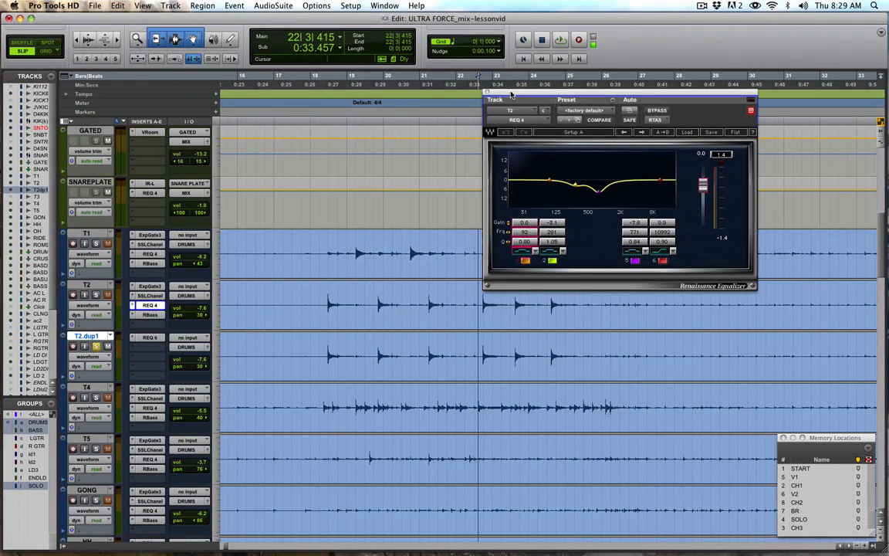
pyautogui.moveTo(514, 90); pyautogui.dragTo(60, 38)
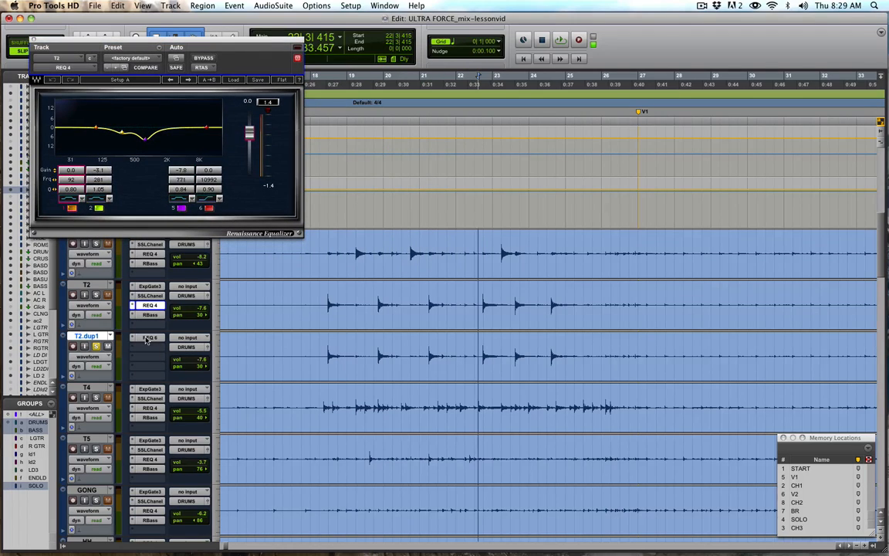
pyautogui.click(149, 338)
pyautogui.moveTo(142, 24); pyautogui.dragTo(657, 63)
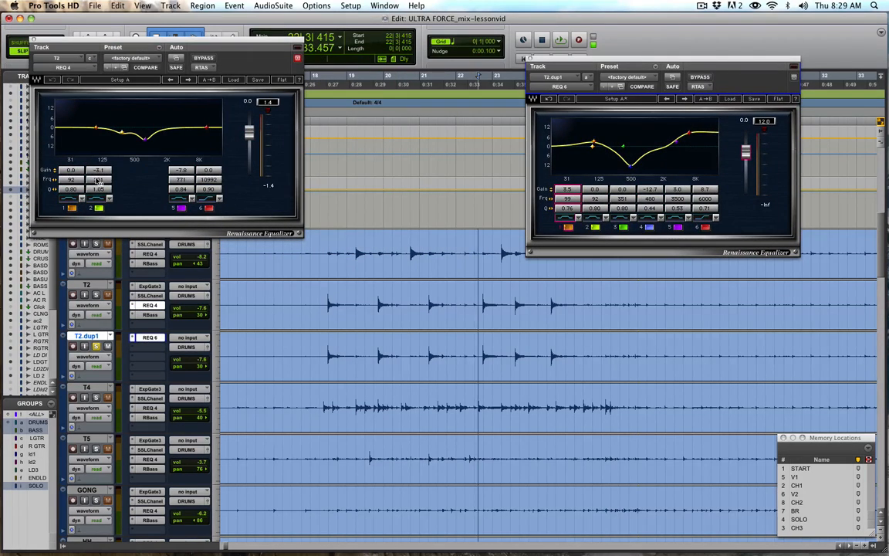
pyautogui.moveTo(591, 145); pyautogui.dragTo(618, 151)
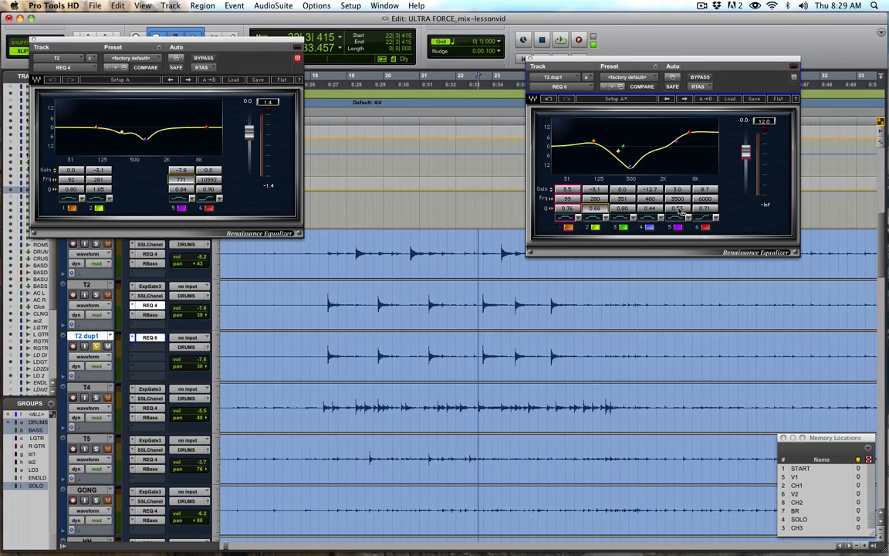
# Set REQ 6 band 3 to 771 Hz, -8.0 dB gain and Q 0.87, and band 2's Q to 0.98.
pyautogui.click(628, 200)
pyautogui.write('77')
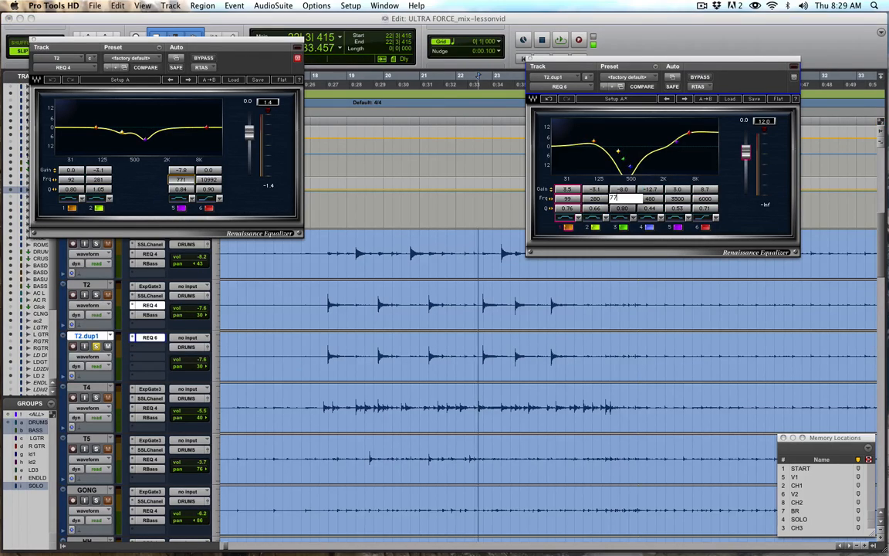
pyautogui.write('1')
pyautogui.press('Return')
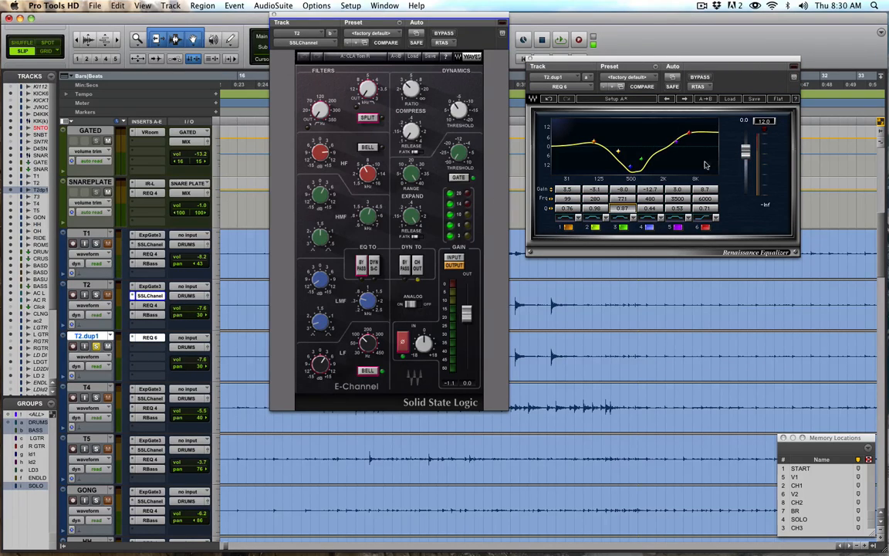
# Move the REQ 6 window slightly down, try band 6 gains of 14.7 dB and 13.0 dB, and undo each boost.
pyautogui.moveTo(724, 62); pyautogui.dragTo(718, 94)
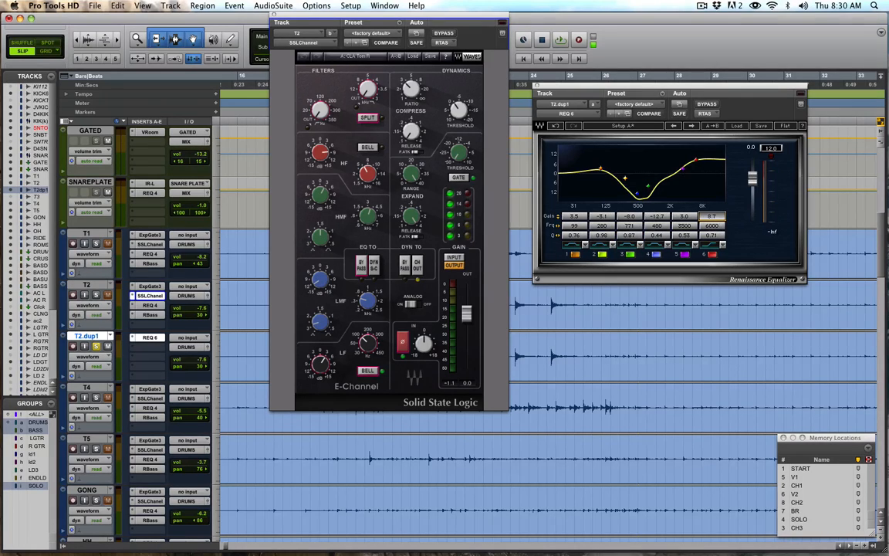
pyautogui.moveTo(715, 217); pyautogui.dragTo(715, 198)
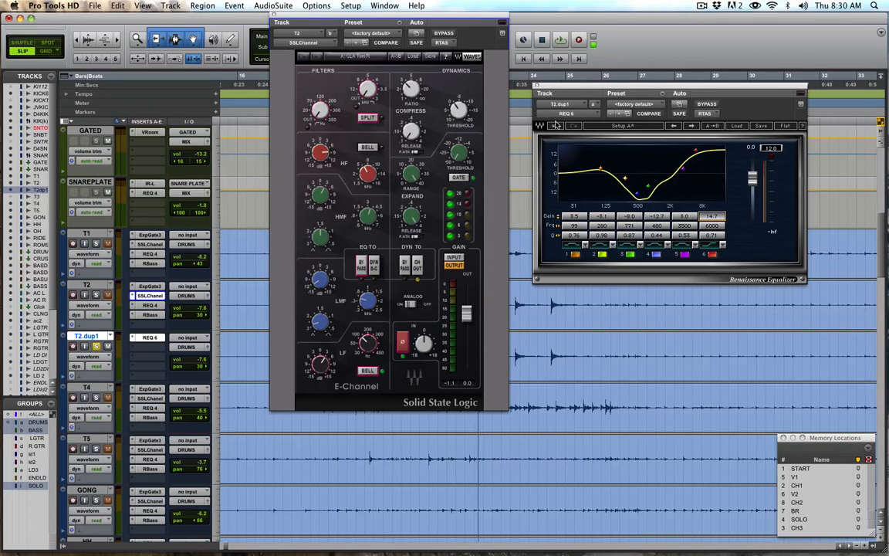
pyautogui.click(556, 127)
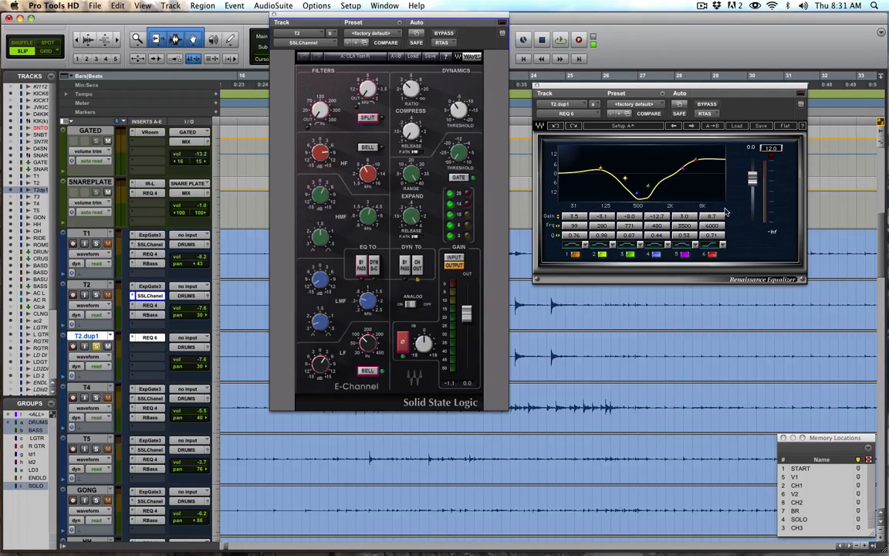
pyautogui.moveTo(713, 218)
pyautogui.mouseDown()
pyautogui.moveTo(712, 198)
pyautogui.moveTo(711, 231)
pyautogui.moveTo(701, 196)
pyautogui.moveTo(700, 217)
pyautogui.mouseUp()
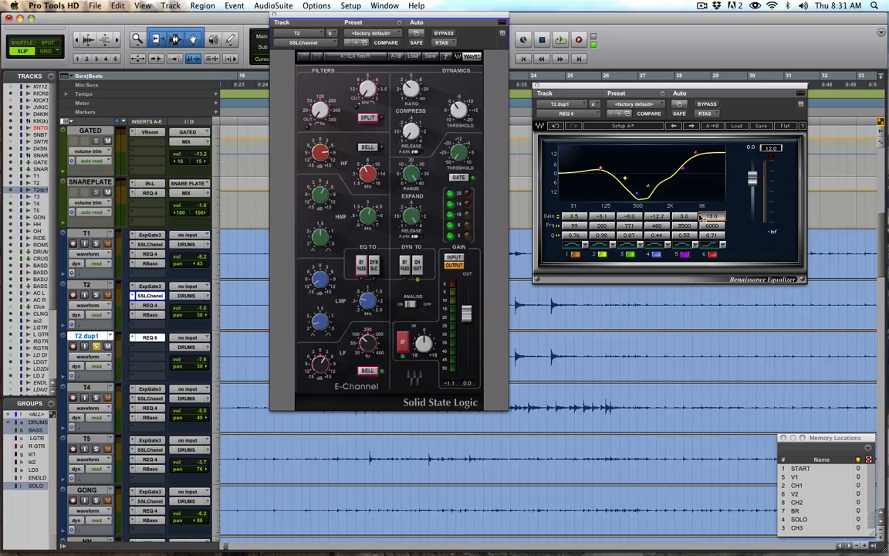
pyautogui.click(556, 126)
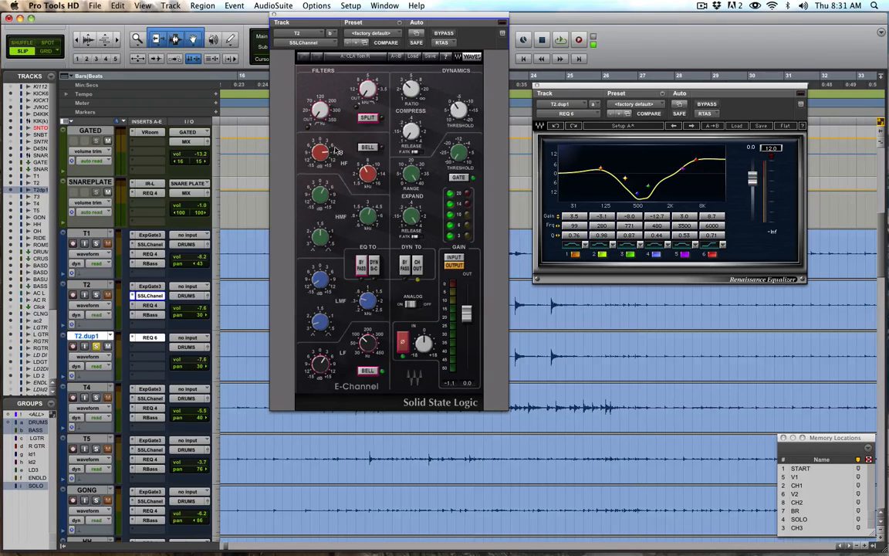
# Try a higher HF gain on T2's SSLChannel, and shift the REQ 6 and SSLChannel windows lower, keeping them side by side.
pyautogui.moveTo(319, 154)
pyautogui.moveTo(322, 155)
pyautogui.mouseDown()
pyautogui.moveTo(322, 171)
pyautogui.moveTo(322, 146)
pyautogui.mouseUp()
pyautogui.moveTo(566, 90); pyautogui.dragTo(550, 147)
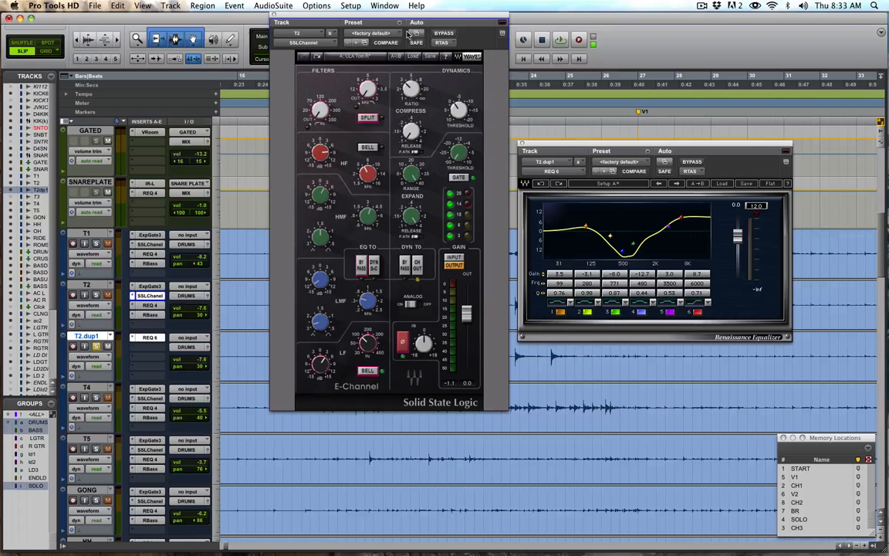
pyautogui.moveTo(358, 21); pyautogui.dragTo(356, 26)
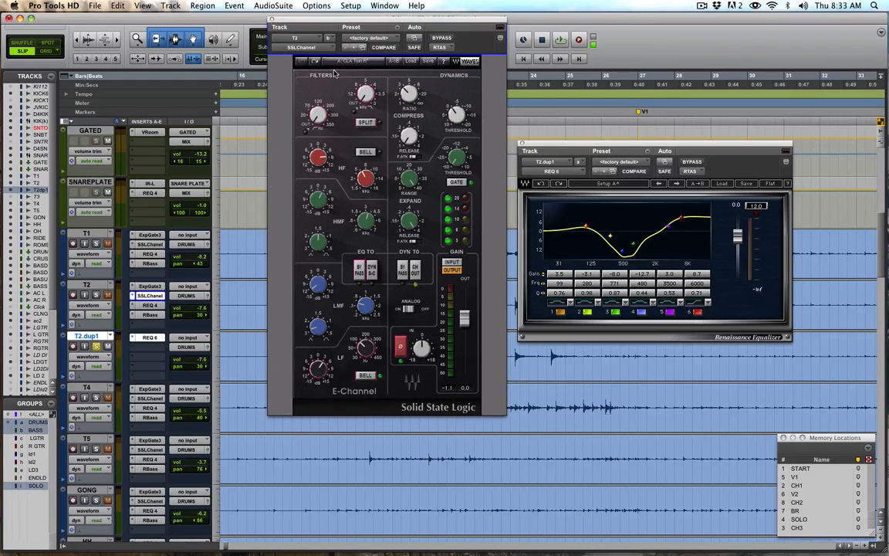